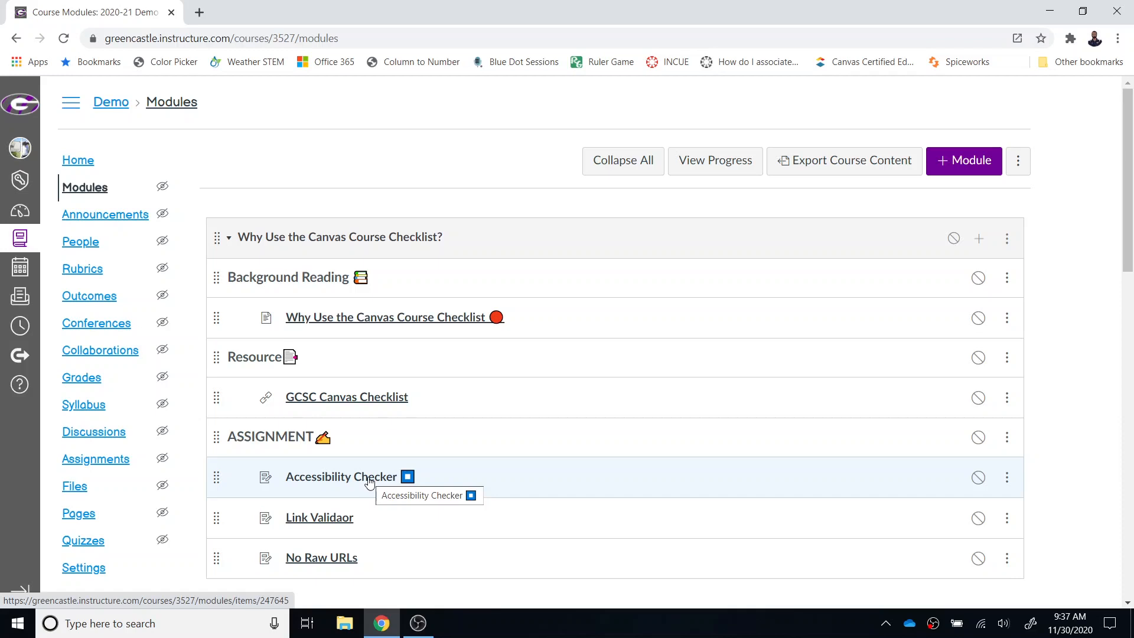
Step: Open the Accessibility Checker assignment and start a new rubric titled "Techmas Day #8 Example"
{"action": "left_click", "coordinate": [369, 481]}
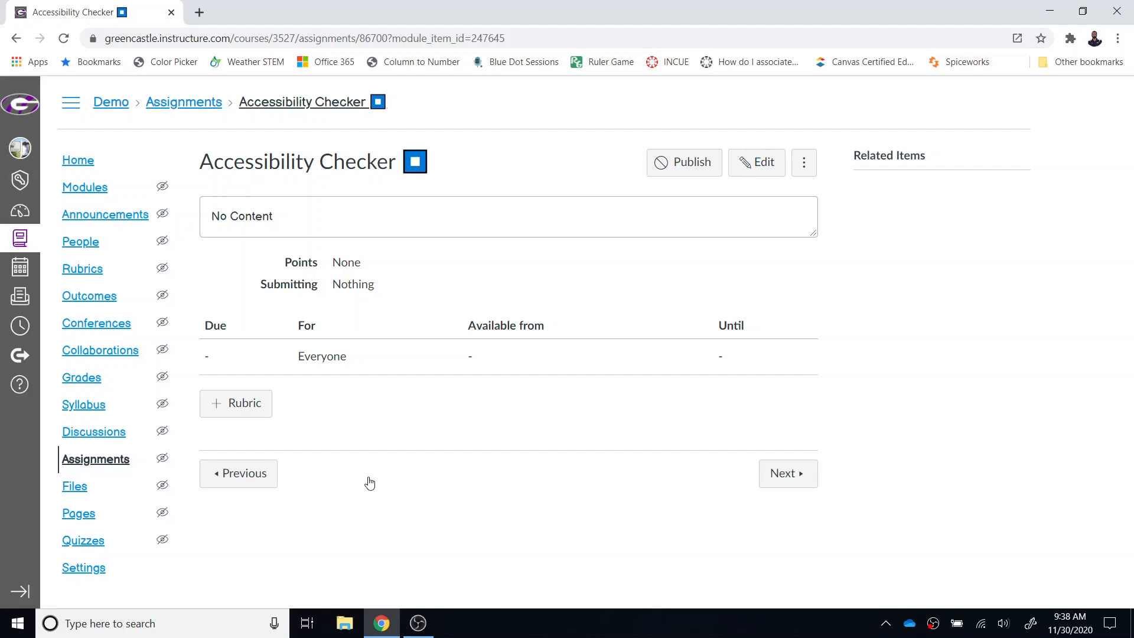
{"action": "left_click", "coordinate": [227, 407]}
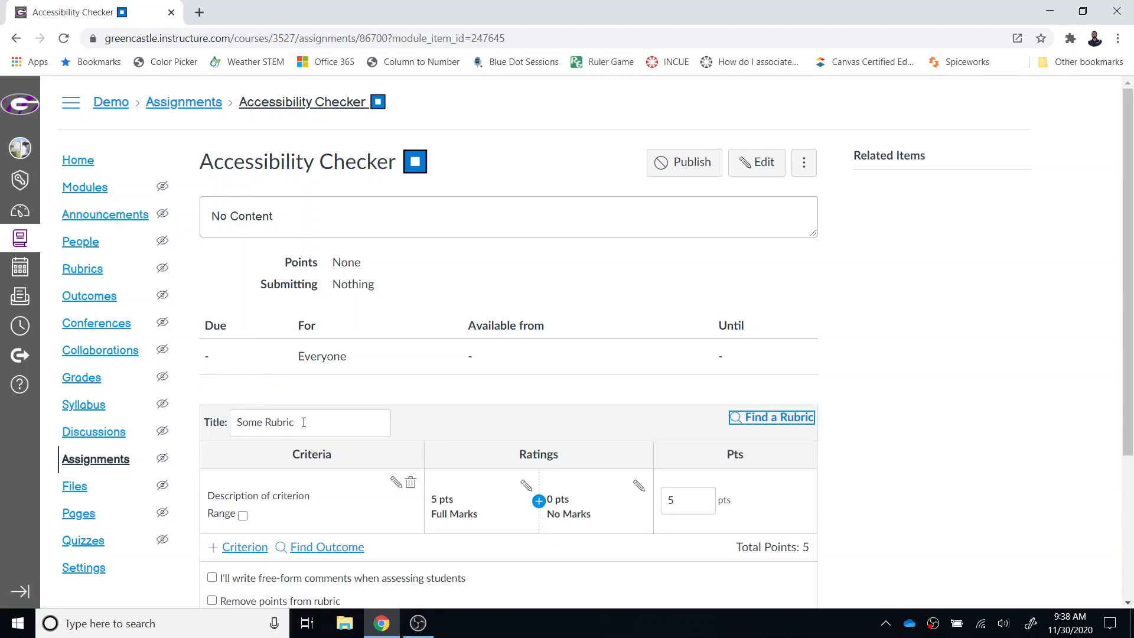
{"action": "scroll", "coordinate": [272, 366], "scroll_direction": "down", "scroll_amount": 1}
{"action": "left_click", "coordinate": [266, 347]}
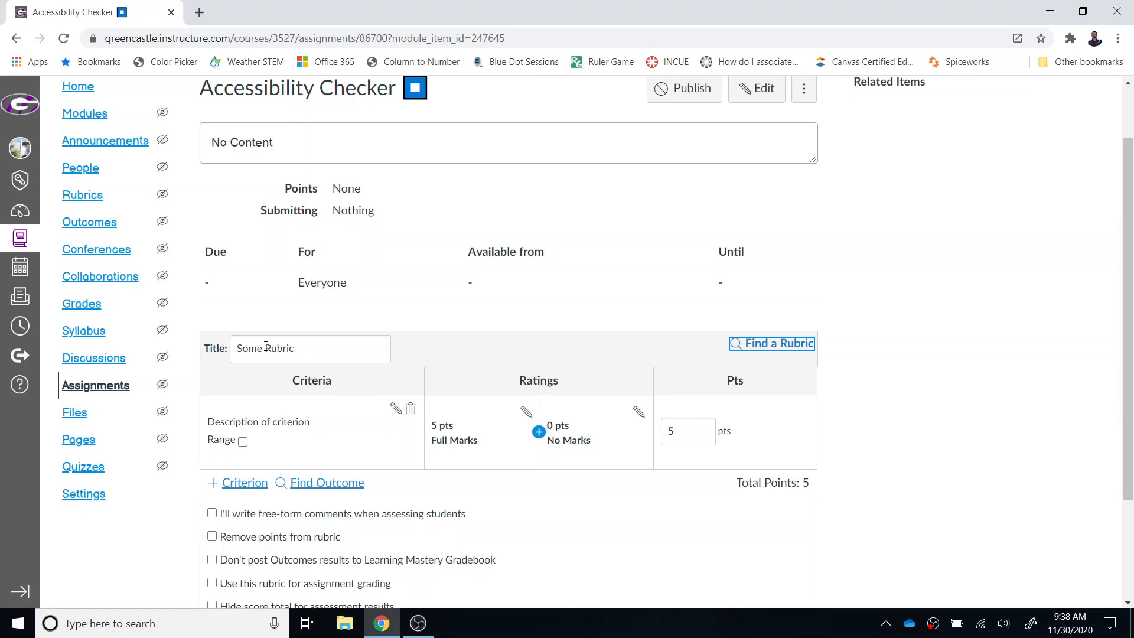
{"action": "left_click_drag", "start_coordinate": [297, 353], "coordinate": [226, 351]}
{"action": "type", "text": "Techmas Day #8 Example"}
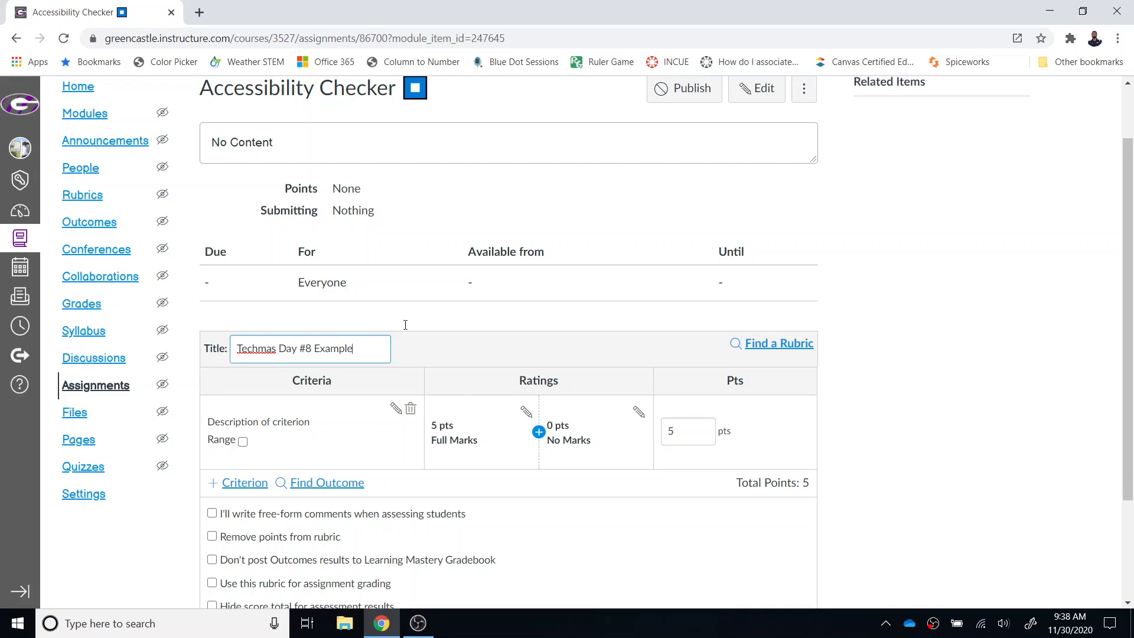
Step: Browse the existing rubrics and preview Canvas III Final Project from the Canvas III-SP2020 course without using it
{"action": "left_click", "coordinate": [795, 345]}
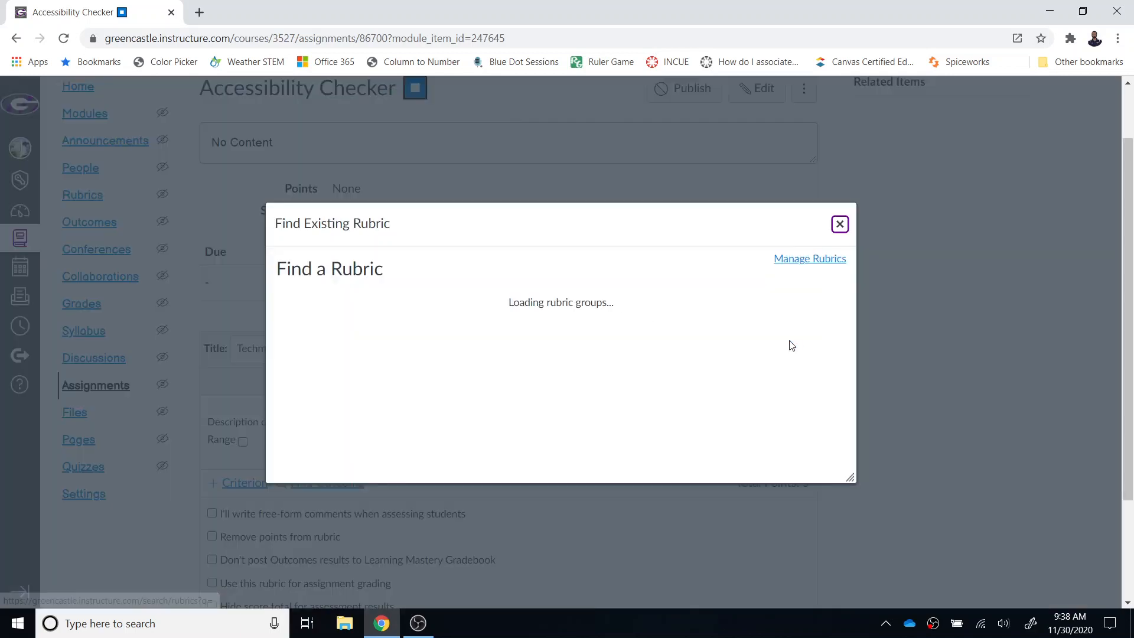
{"action": "left_click_drag", "start_coordinate": [405, 312], "coordinate": [414, 377]}
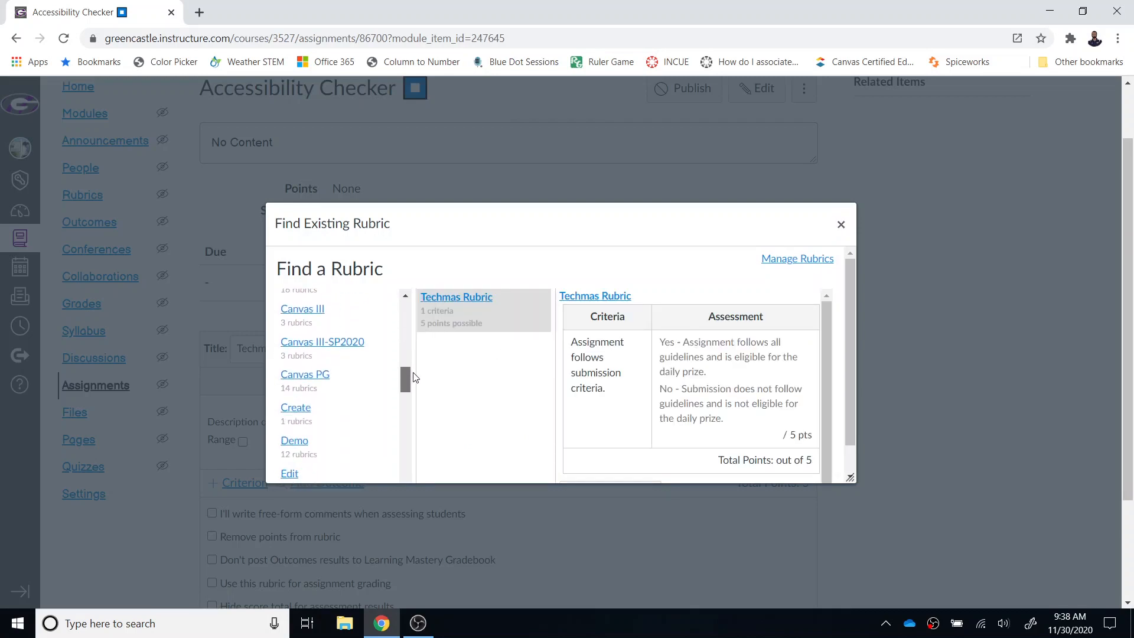
{"action": "left_click", "coordinate": [365, 347]}
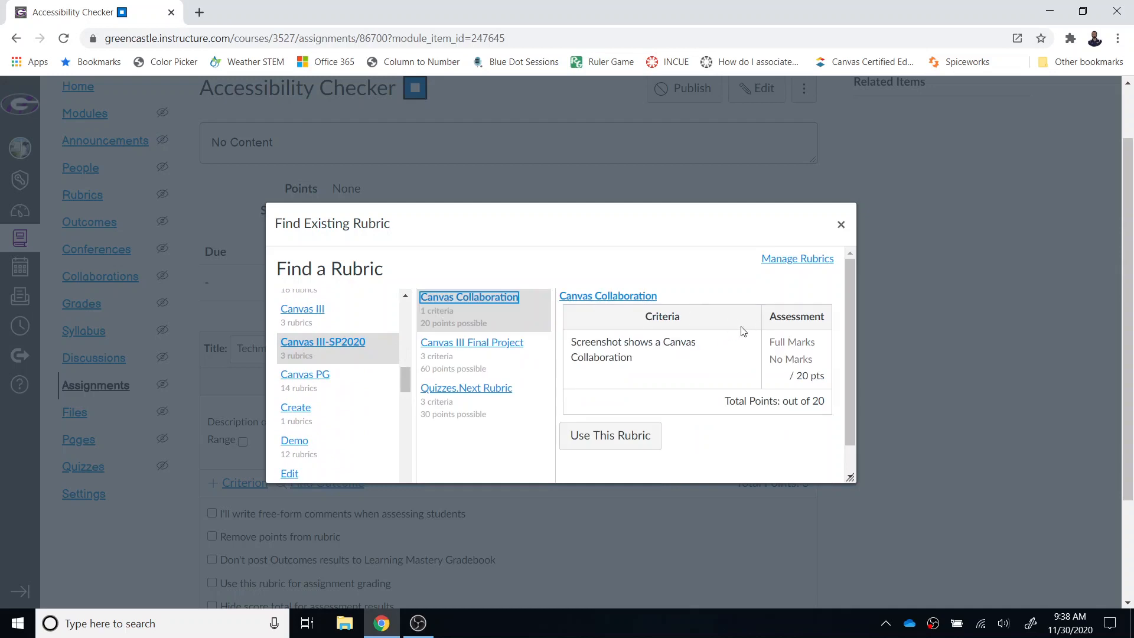
{"action": "left_click", "coordinate": [469, 353]}
{"action": "scroll", "coordinate": [697, 378], "scroll_direction": "down", "scroll_amount": 4}
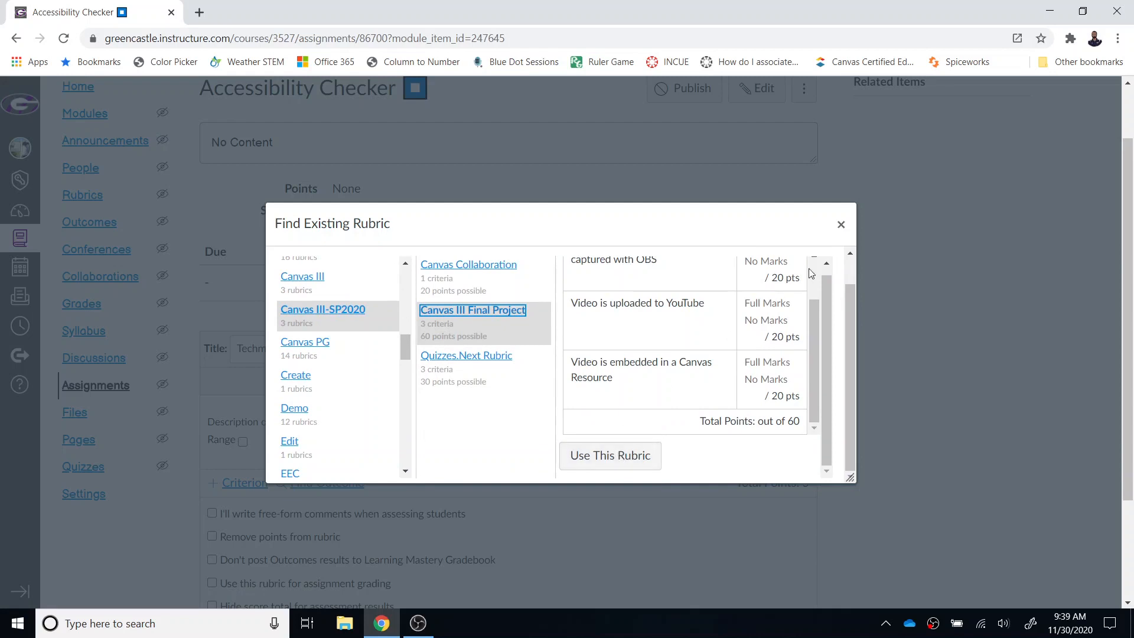
{"action": "left_click", "coordinate": [840, 225]}
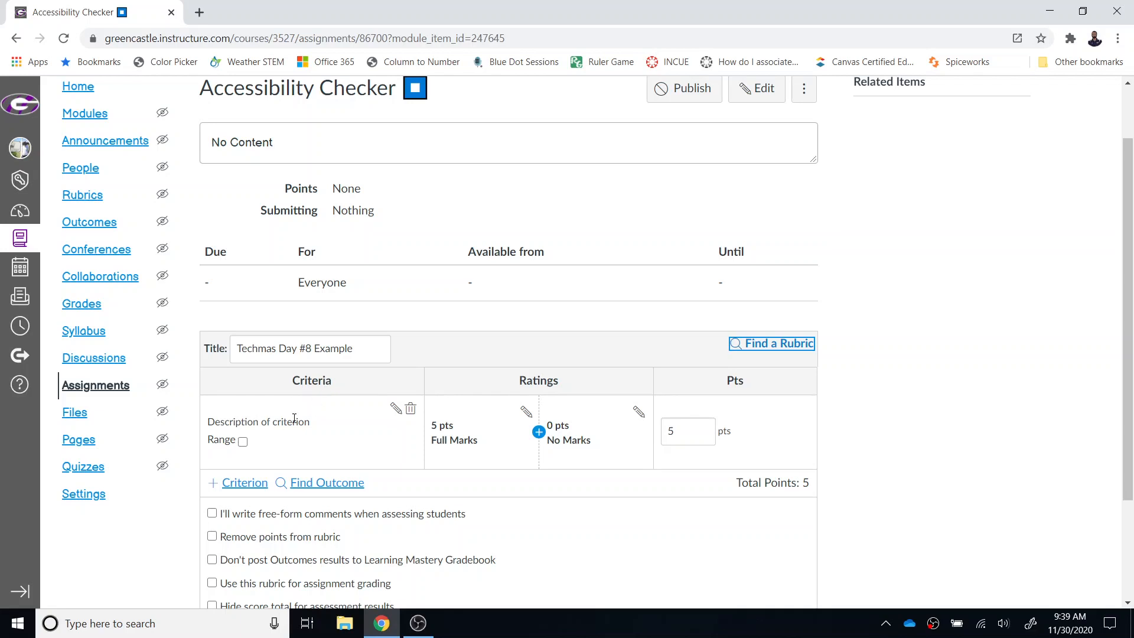
Step: Set the rubric's first criterion description to "Criterion #1" and its long description to "Did the student do..."
{"action": "left_click", "coordinate": [394, 411]}
{"action": "left_click_drag", "start_coordinate": [531, 297], "coordinate": [412, 293]}
{"action": "type", "text": "Crite"}
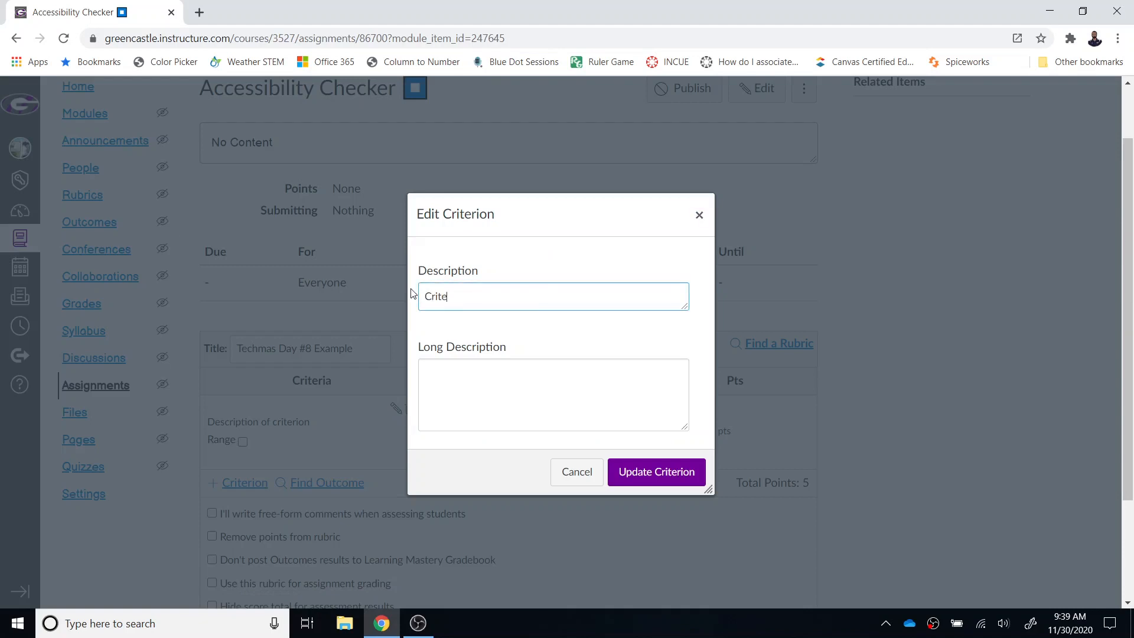
{"action": "type", "text": "rtion #1"}
{"action": "right_click", "coordinate": [449, 297]}
{"action": "left_click", "coordinate": [473, 308]}
{"action": "type", "text": "D"}
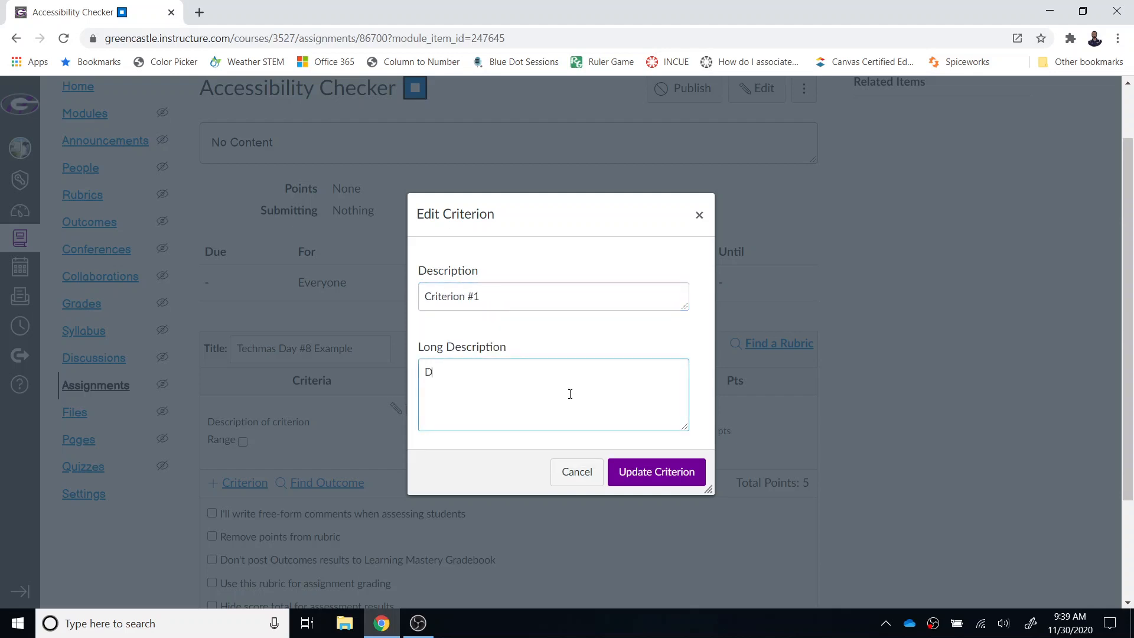
{"action": "type", "text": "id the student do..."}
{"action": "left_click", "coordinate": [660, 481]}
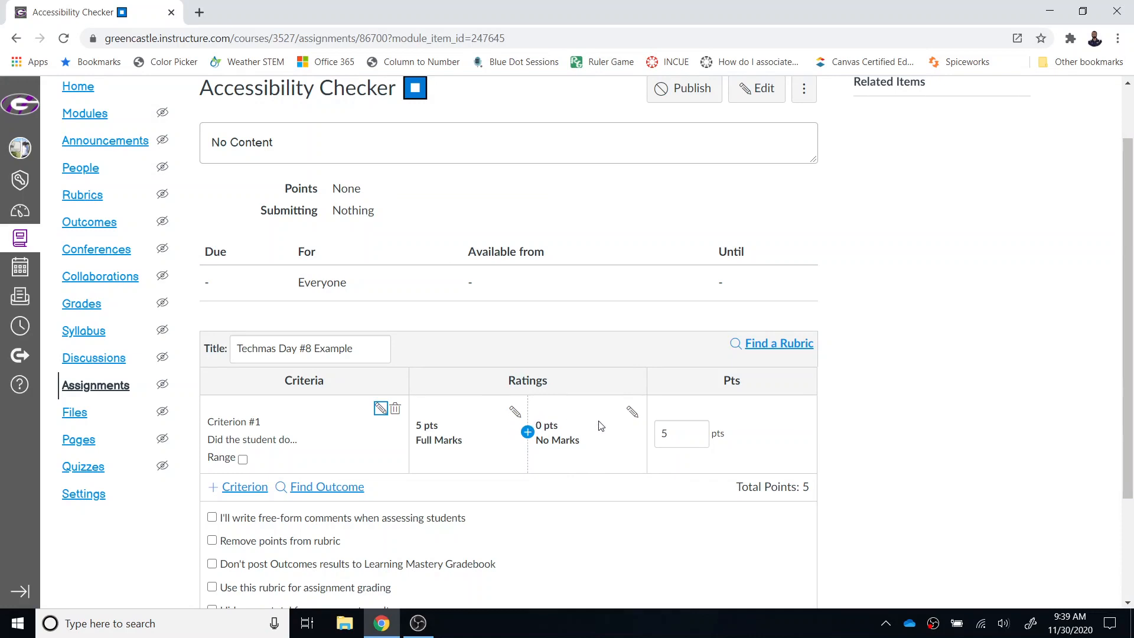
Step: Add a 3-point rating titled "Approaching Target" between Criterion #1's full and no marks ratings, leaving its description empty
{"action": "left_click", "coordinate": [528, 432]}
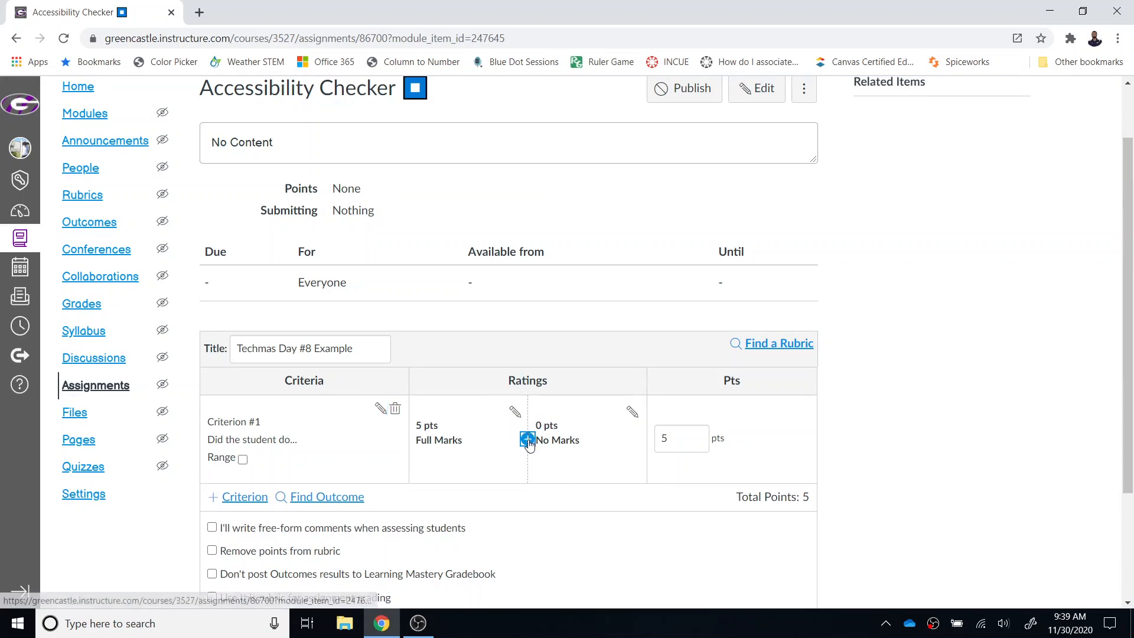
{"action": "left_click", "coordinate": [477, 343]}
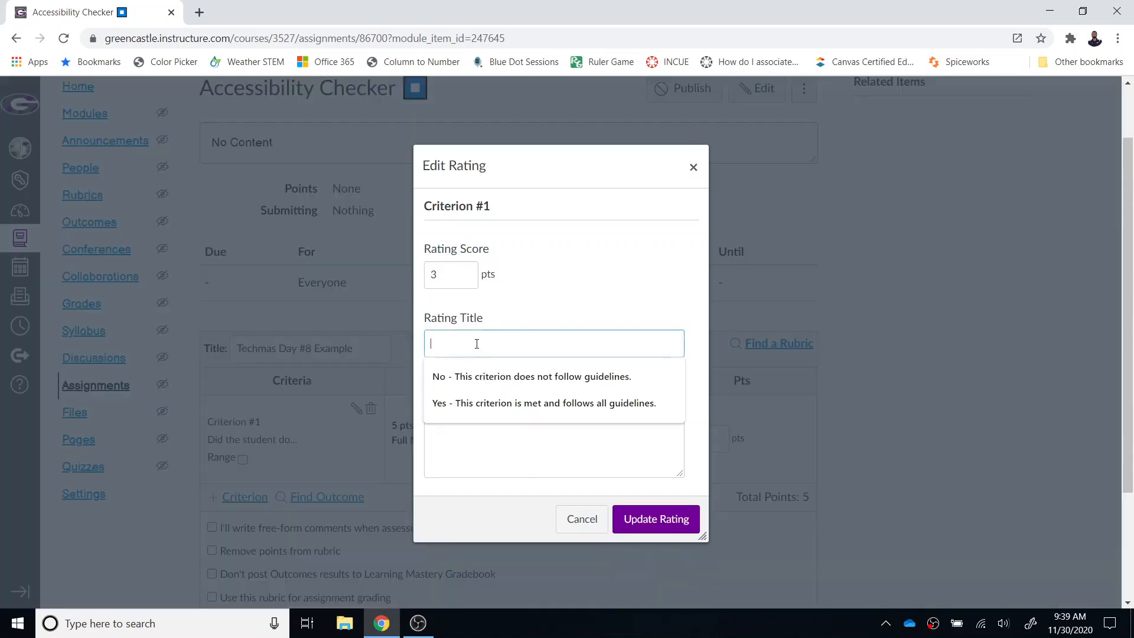
{"action": "type", "text": "Approac"}
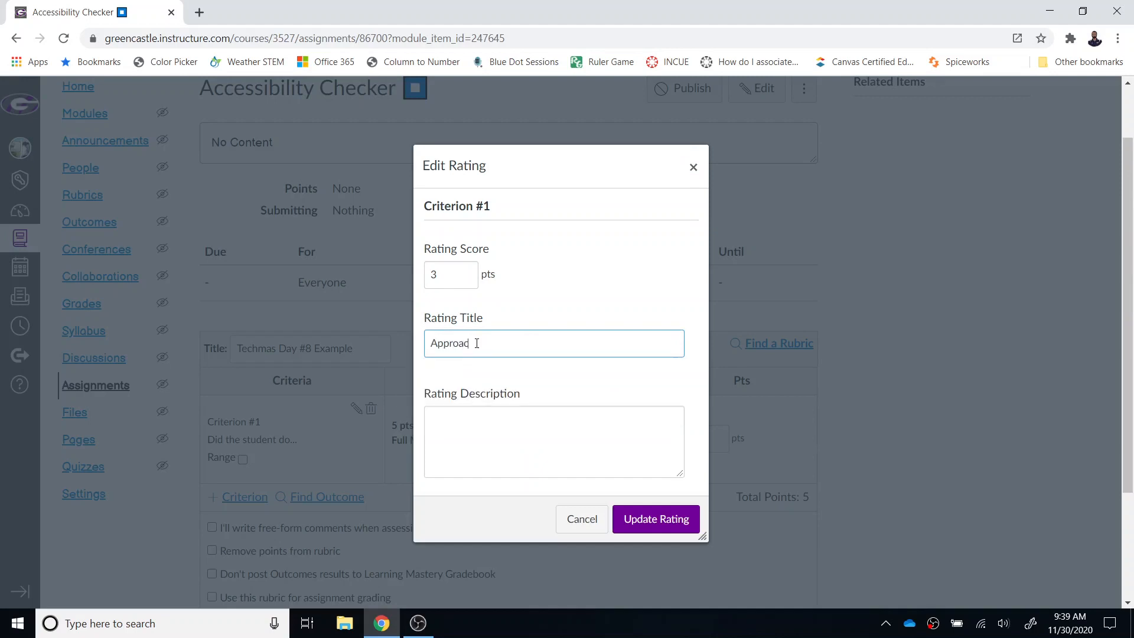
{"action": "type", "text": "hing Targety"}
{"action": "left_click", "coordinate": [565, 448]}
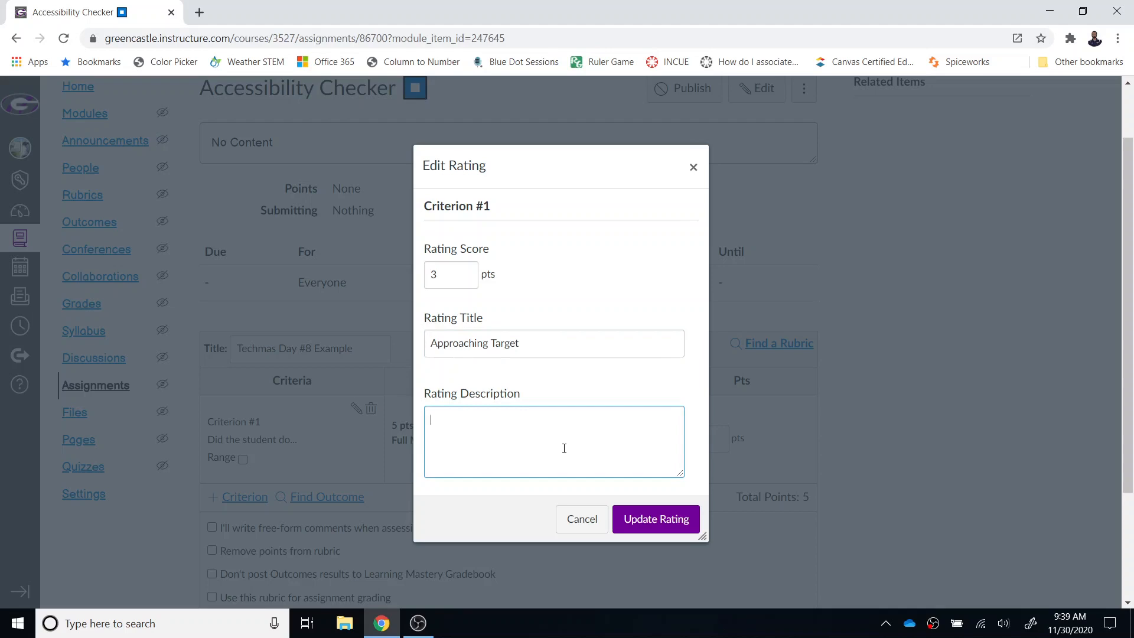
{"action": "left_click", "coordinate": [630, 522]}
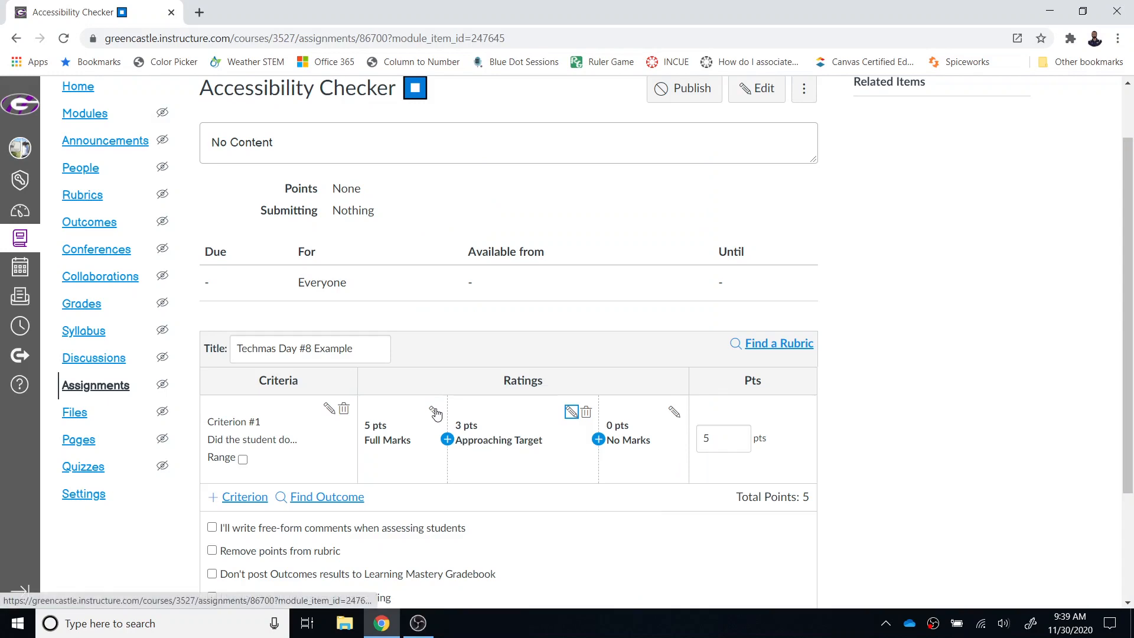
Step: Rename Criterion #1's 5-point rating to "On Target"
{"action": "left_click", "coordinate": [435, 413]}
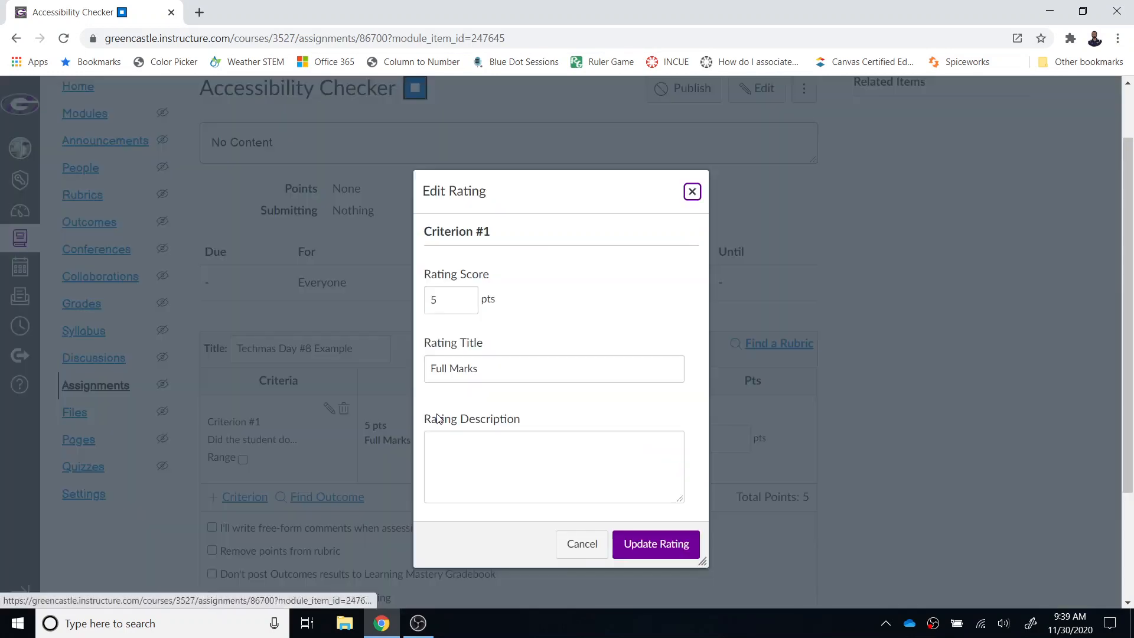
{"action": "left_click_drag", "start_coordinate": [490, 368], "coordinate": [412, 363]}
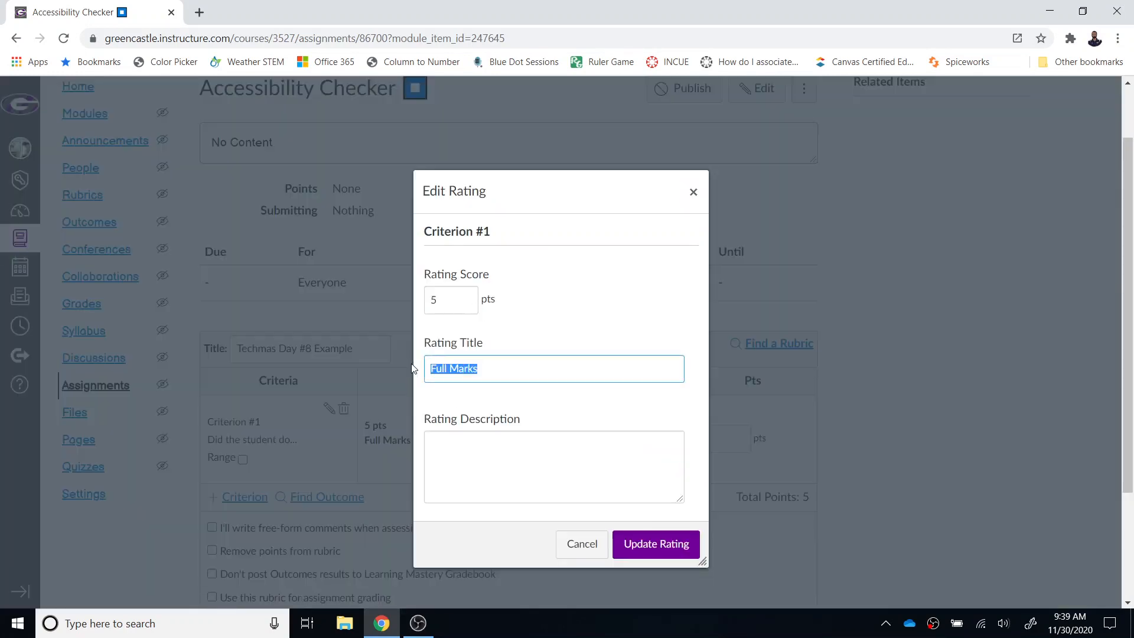
{"action": "type", "text": "On Target"}
{"action": "left_click", "coordinate": [651, 542]}
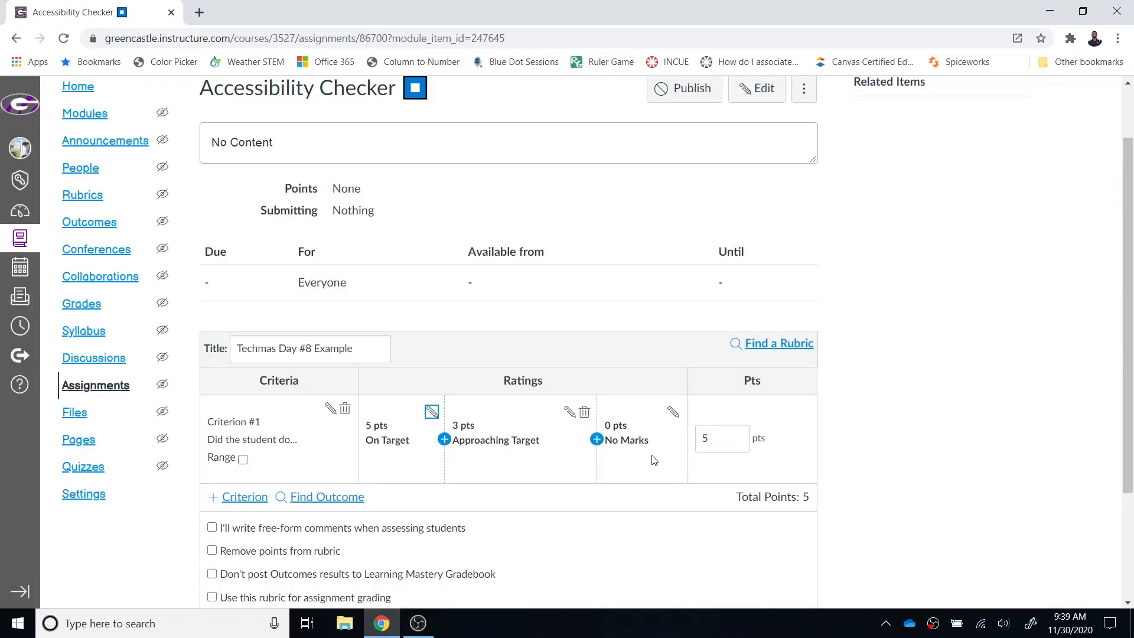
Step: Rename Criterion #1's 0-point rating to "Needs Imporvement"
{"action": "left_click", "coordinate": [671, 413]}
{"action": "left_click_drag", "start_coordinate": [489, 362], "coordinate": [399, 370]}
{"action": "type", "text": "Needs "}
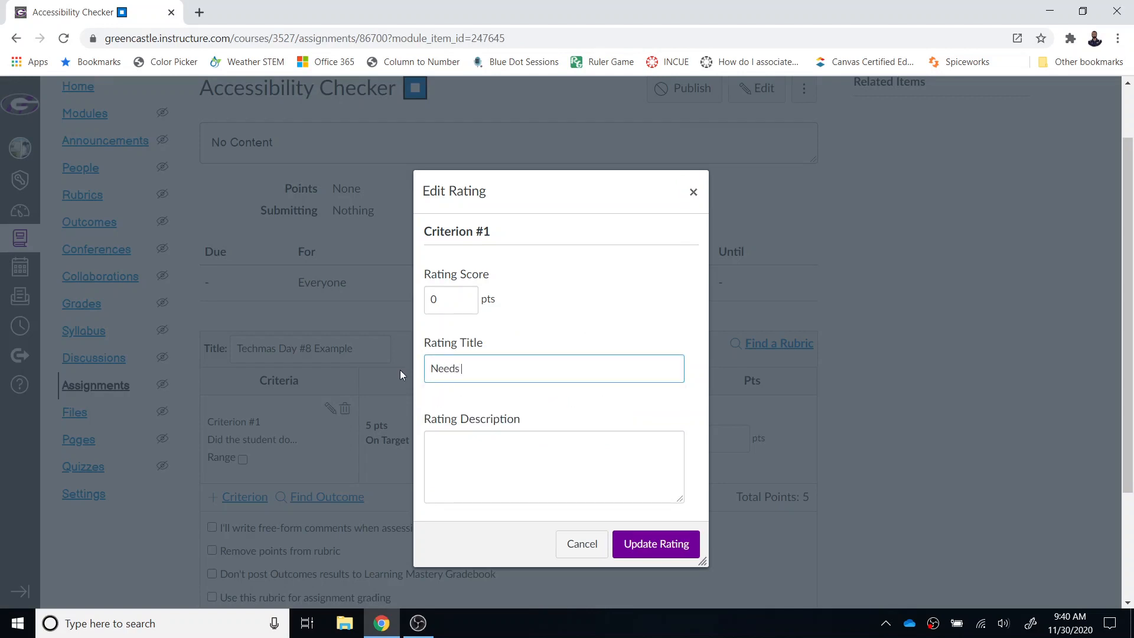
{"action": "type", "text": "Imporvement"}
{"action": "left_click", "coordinate": [645, 554]}
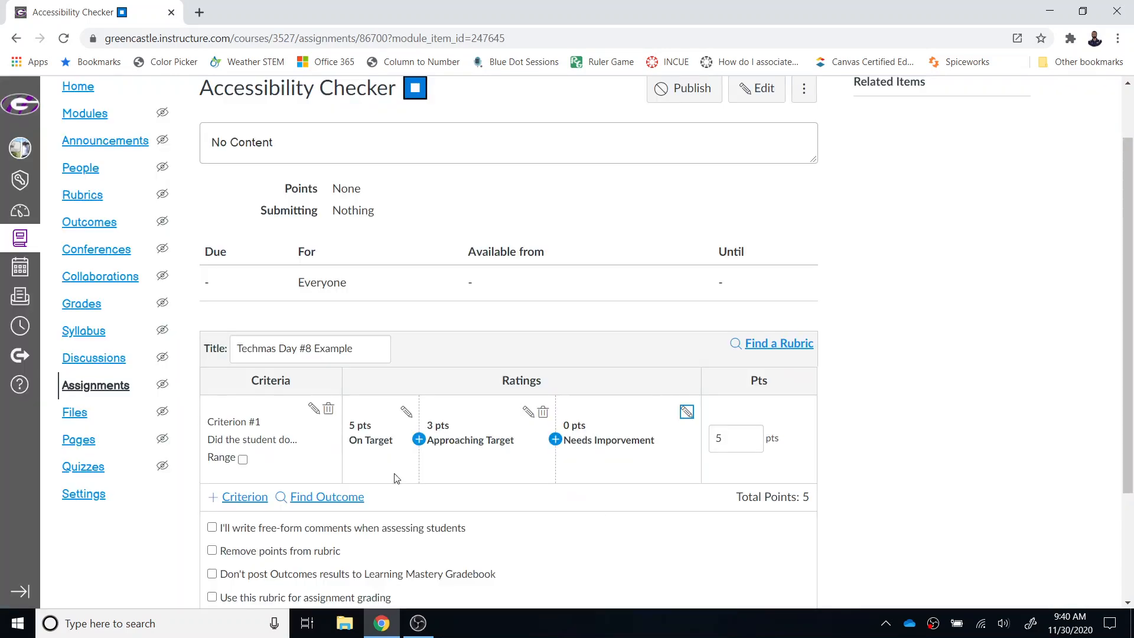
Step: Add a new blank criterion to the rubric with the description "Criterion #2"
{"action": "left_click", "coordinate": [257, 494]}
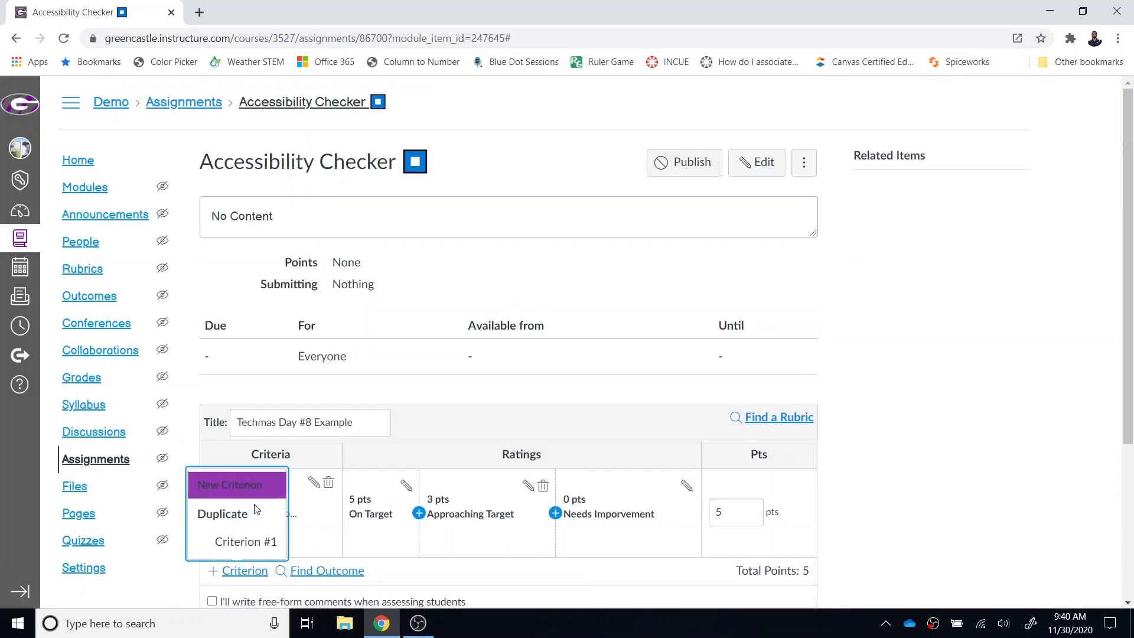
{"action": "left_click", "coordinate": [257, 486]}
{"action": "left_click", "coordinate": [454, 319]}
{"action": "type", "text": "Criterion"}
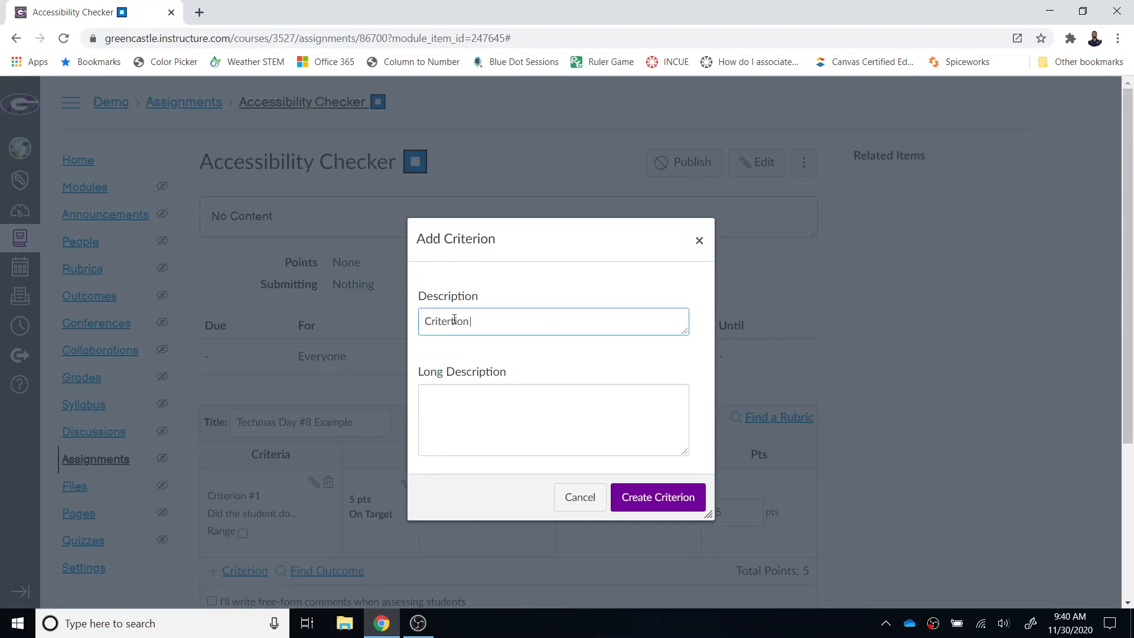
{"action": "type", "text": " #2"}
{"action": "right_click", "coordinate": [454, 321]}
{"action": "left_click", "coordinate": [482, 332]}
{"action": "left_click", "coordinate": [651, 498]}
Step: Enable the rubric for assignment grading, create it, and change the assignment points to match the rubric
{"action": "scroll", "coordinate": [603, 472], "scroll_direction": "down", "scroll_amount": 4}
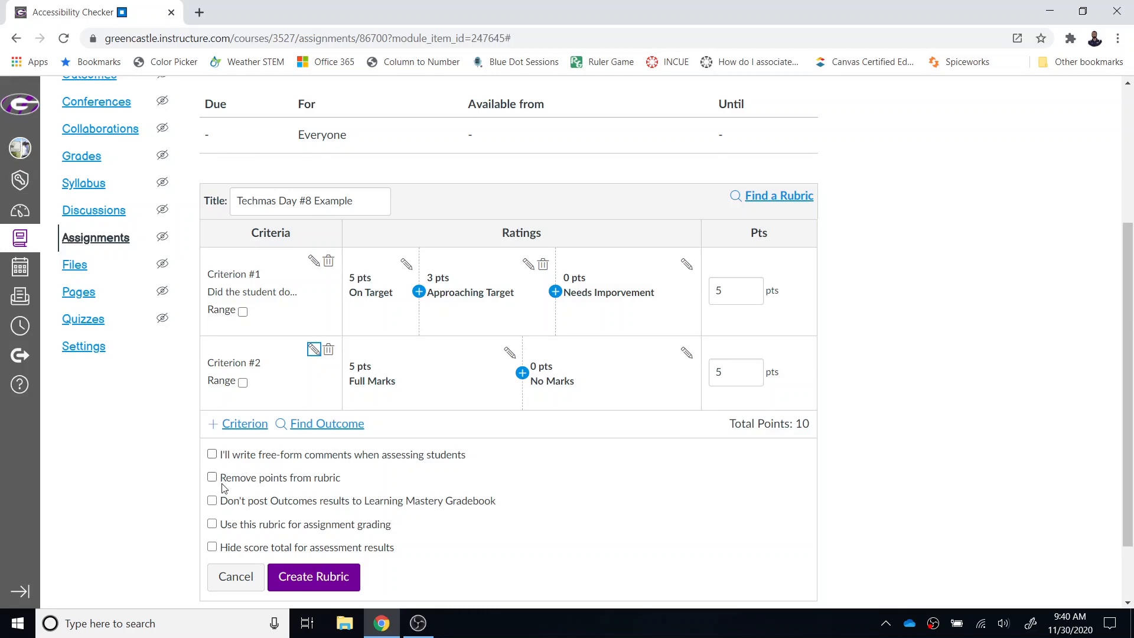
{"action": "left_click", "coordinate": [213, 525]}
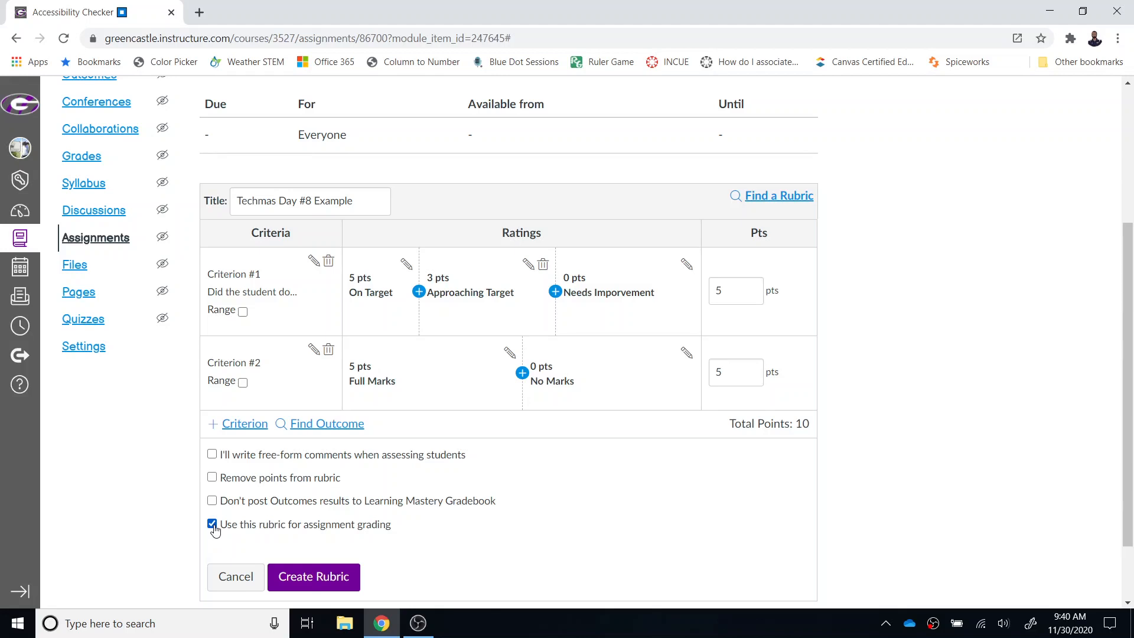
{"action": "left_click", "coordinate": [304, 577]}
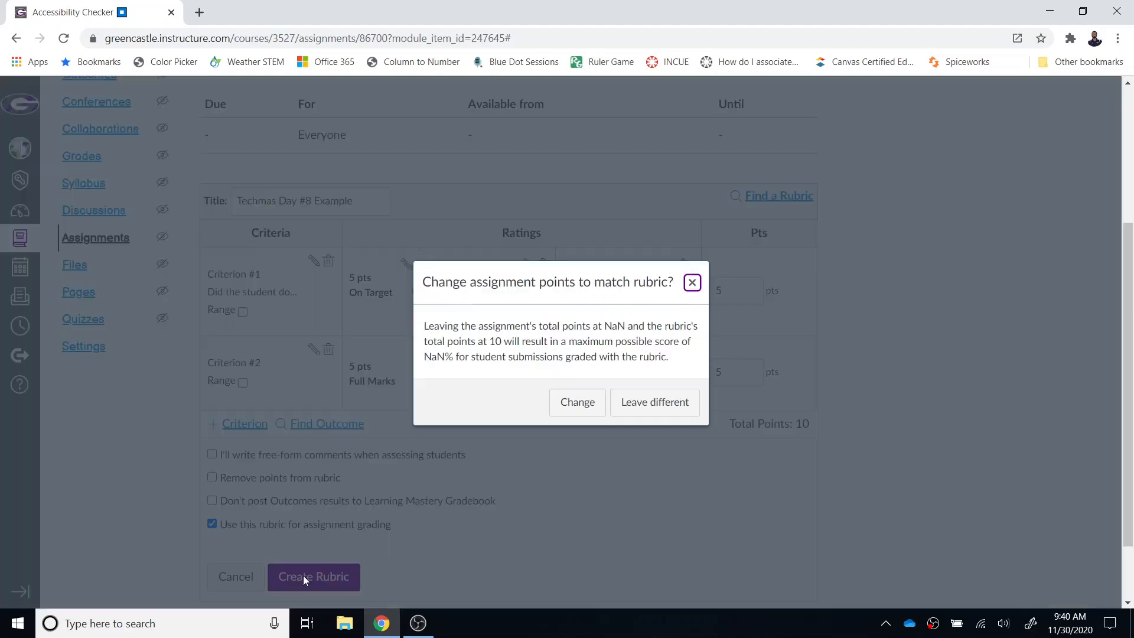
{"action": "left_click", "coordinate": [600, 407]}
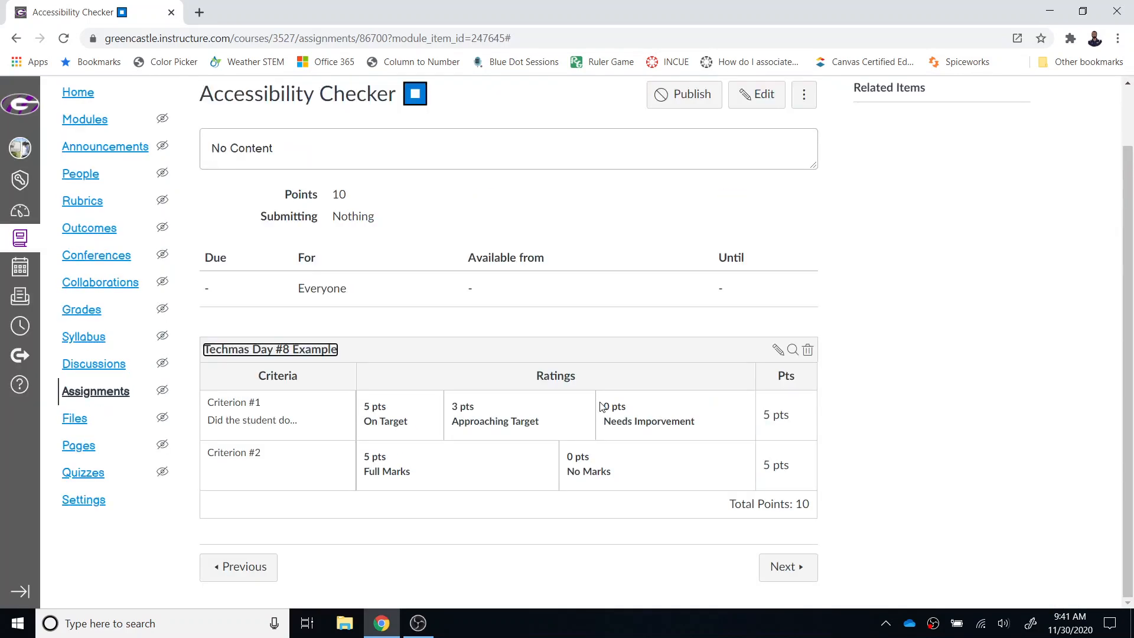
{"action": "left_click", "coordinate": [776, 509]}
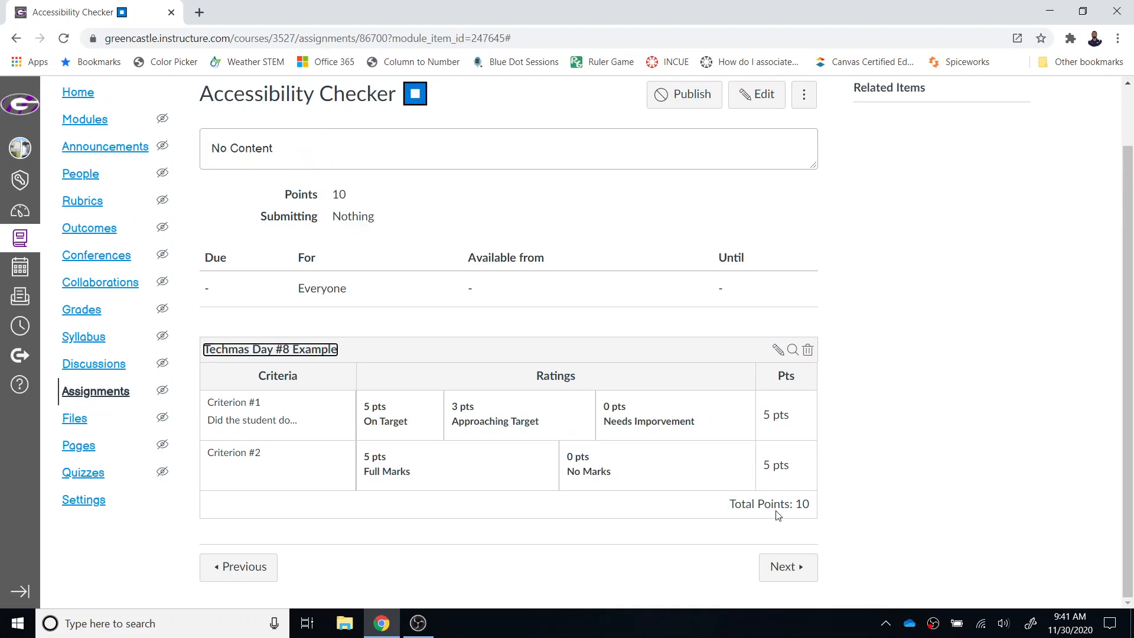